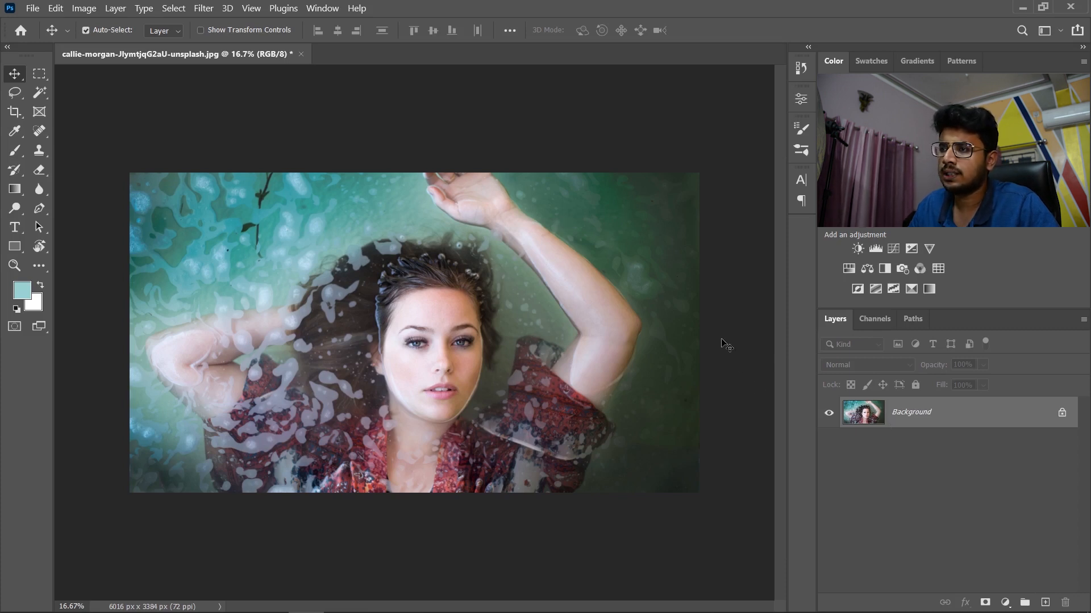
Convert the Background layer to a smart object and open the Liquify filter on it.
right_click(1003, 418)
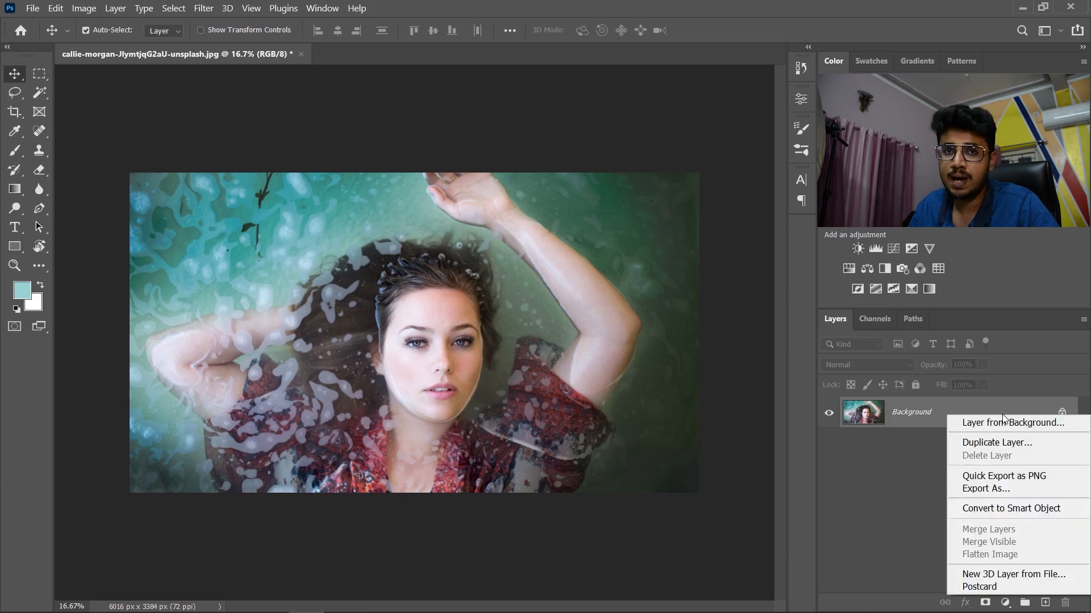
left_click(1006, 509)
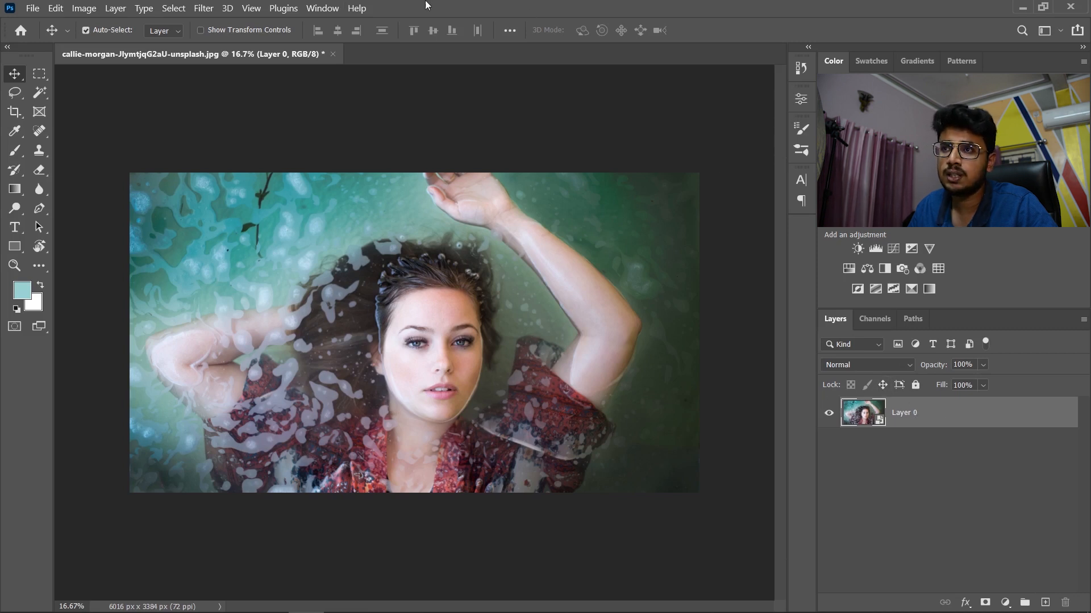
left_click(205, 8)
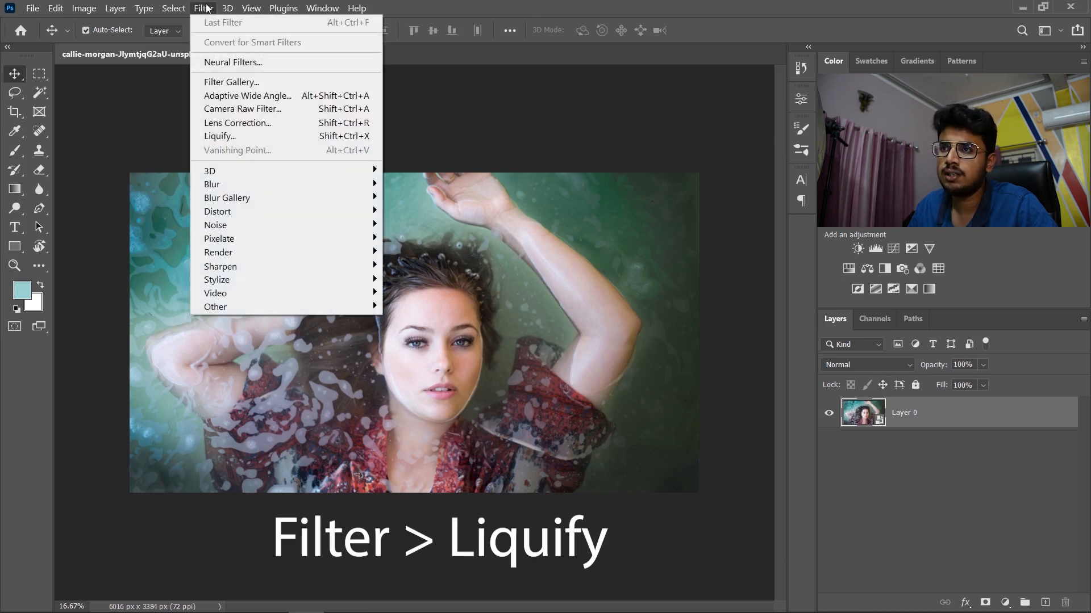
left_click(237, 135)
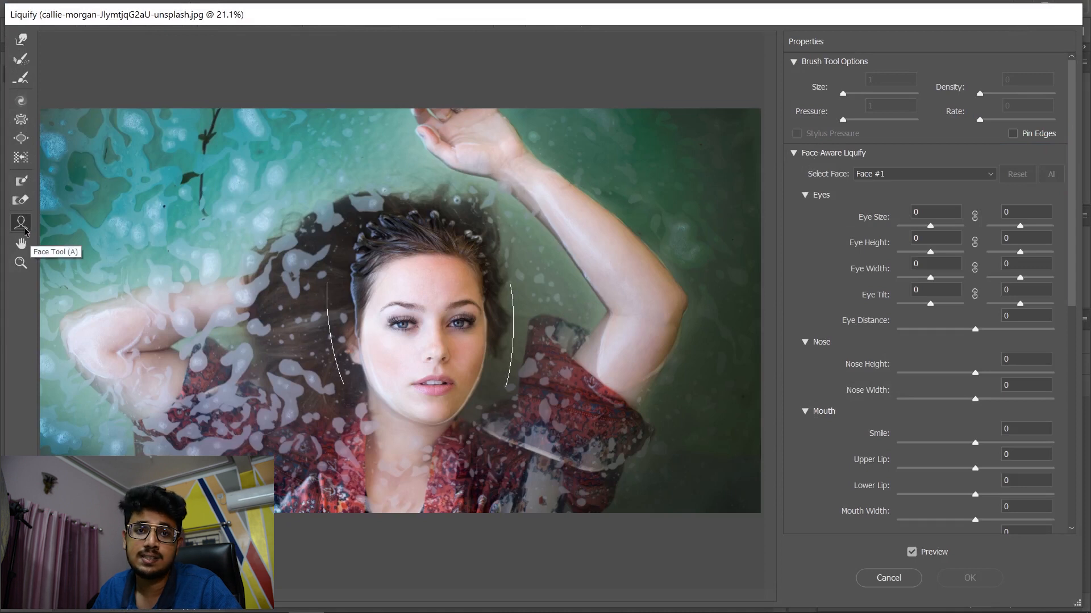
Try the Face tool's on-image handles around the mouth and face outline, and reset the changes.
mouse_move(404, 329)
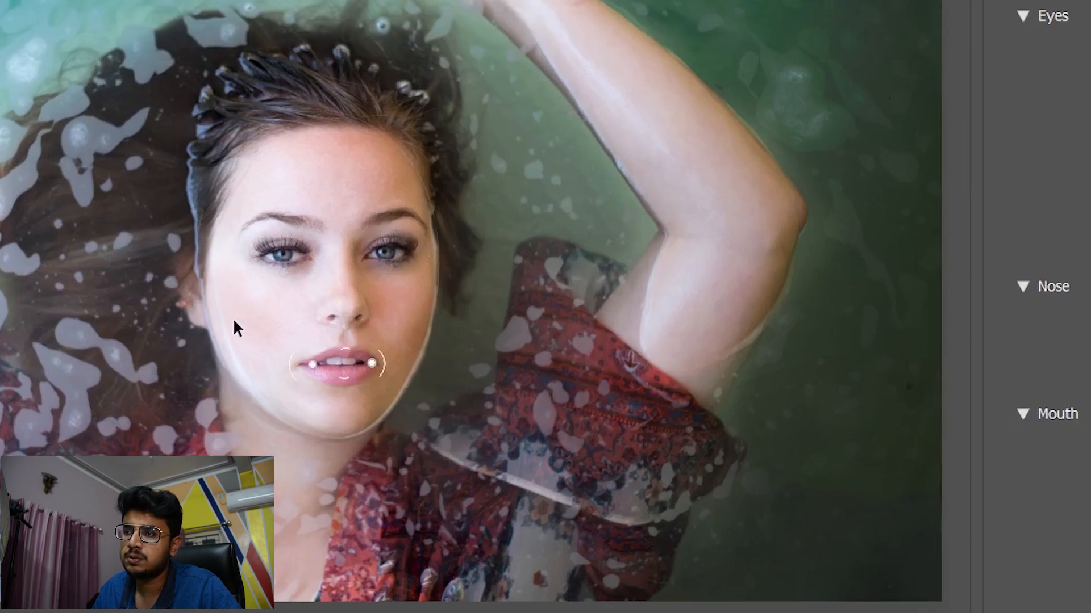
mouse_move(198, 286)
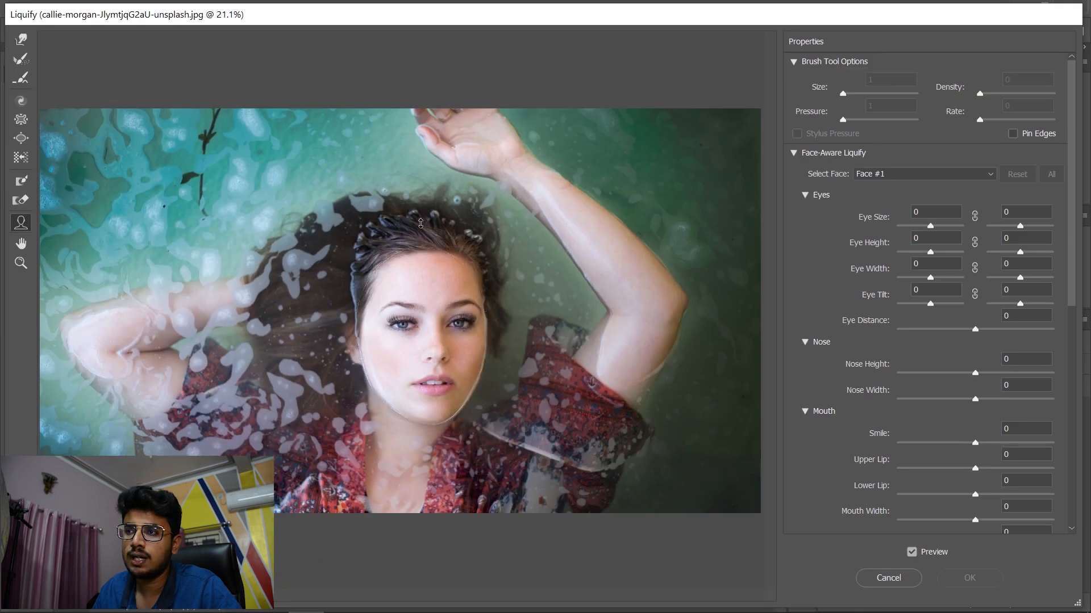
mouse_move(482, 321)
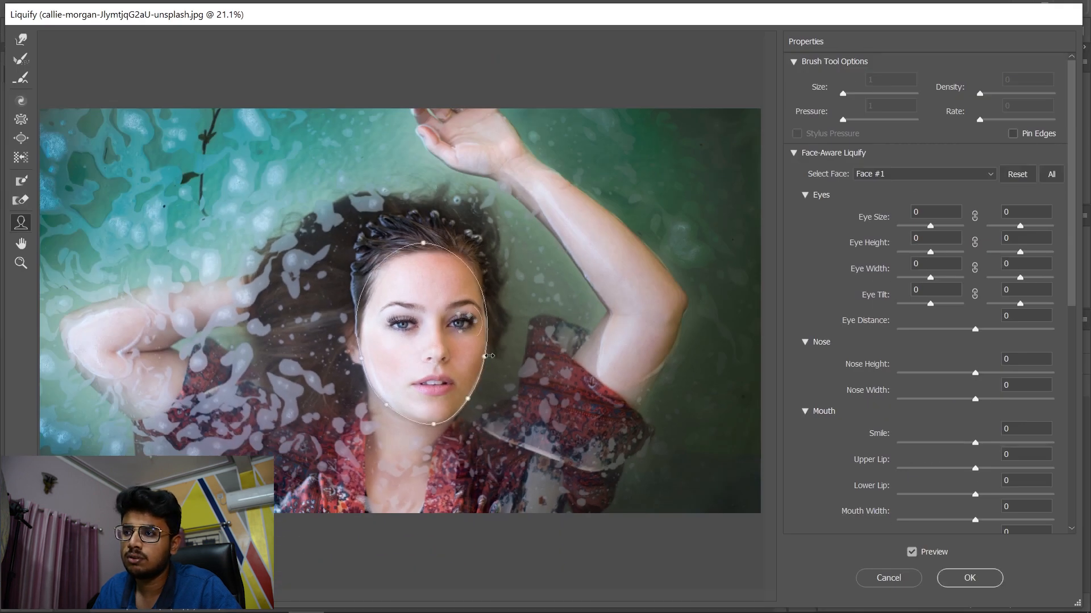
mouse_move(565, 366)
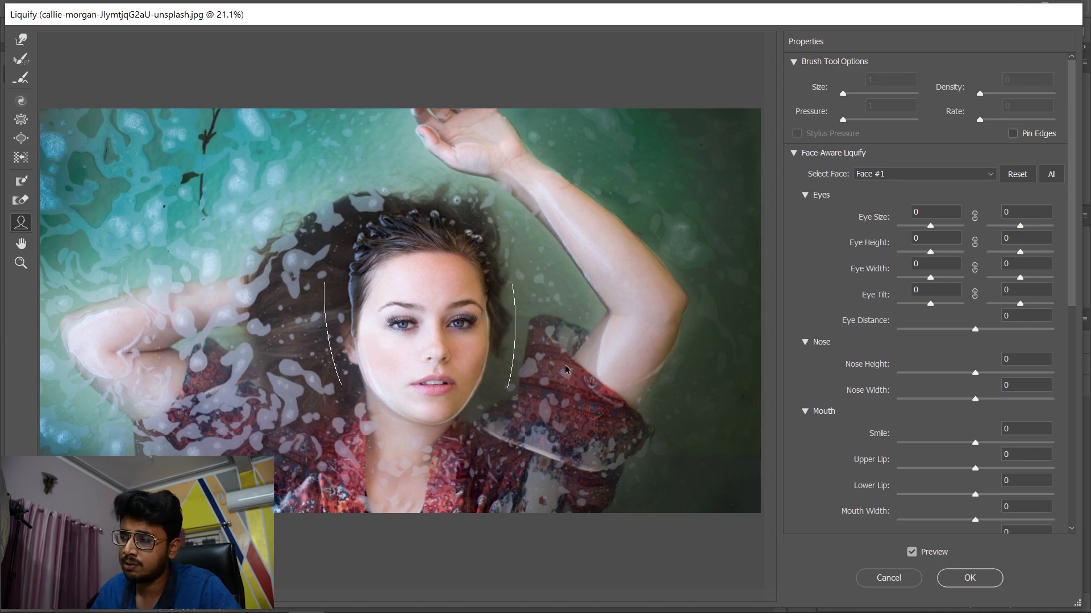
key("alt")
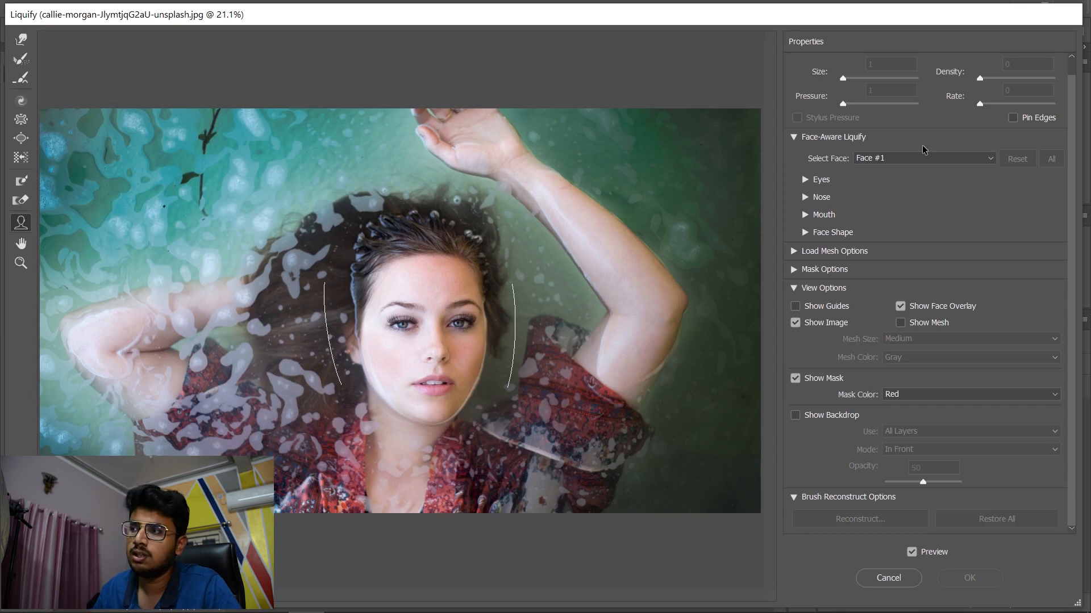
Set the left eye's Eye Size to -36 and link it so the right eye matches.
left_click(805, 181)
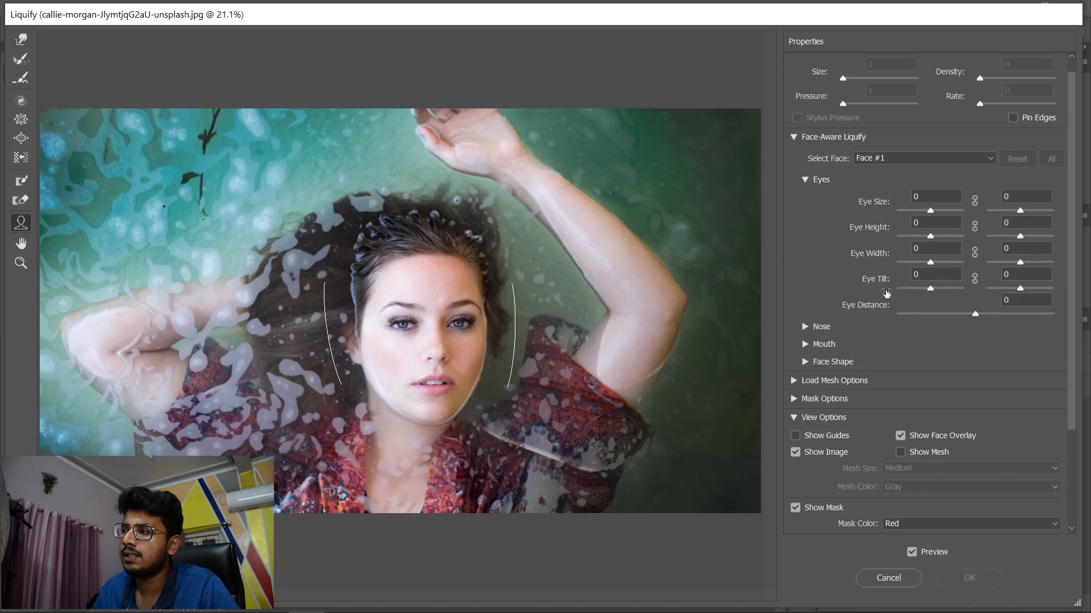
left_click_drag(930, 211, 897, 211)
left_click(918, 211)
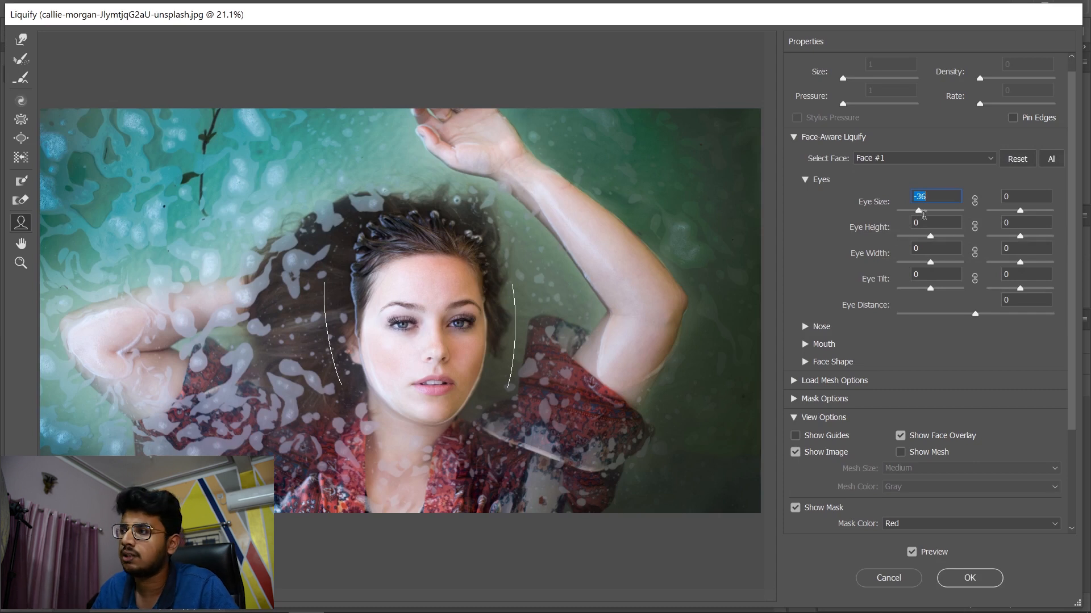
left_click(975, 201)
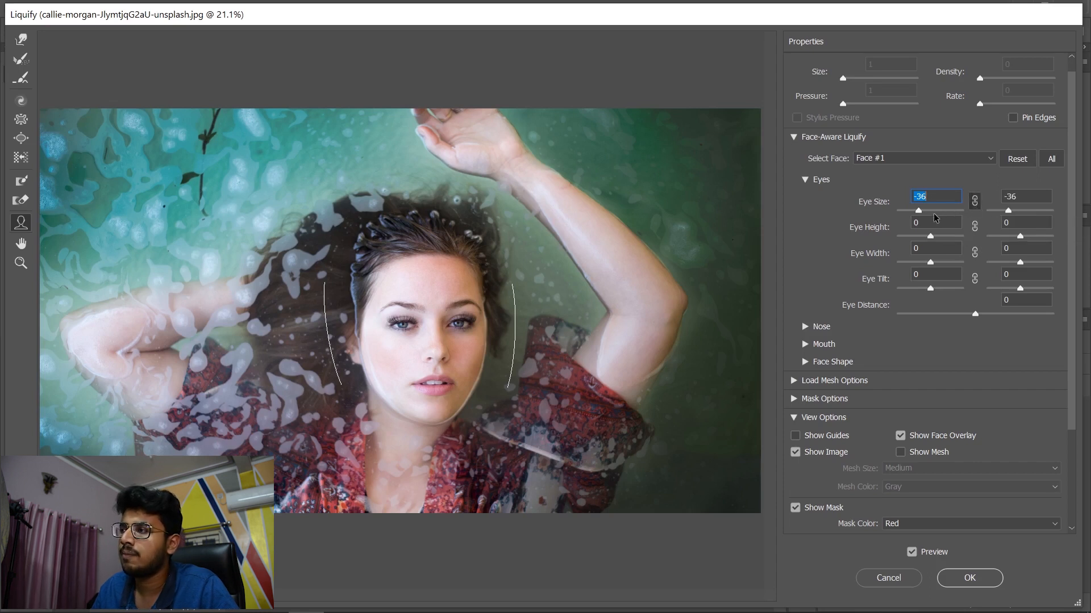
Set Eye Size to -56 and a linked Eye Height to -36 for both eyes.
left_click_drag(920, 213, 915, 237)
mouse_move(1020, 236)
left_mouse_down()
mouse_move(1061, 239)
mouse_move(1037, 241)
left_mouse_up()
left_click(974, 226)
left_click_drag(916, 237, 919, 237)
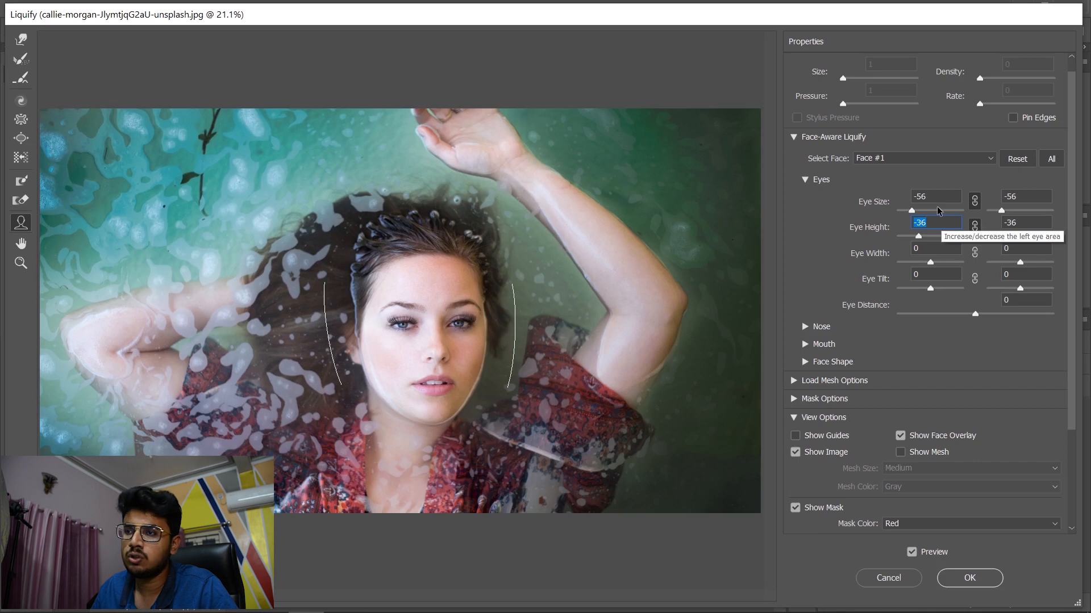
Return Eye Size and Eye Height to 0 for both eyes.
left_click(919, 197)
type("0")
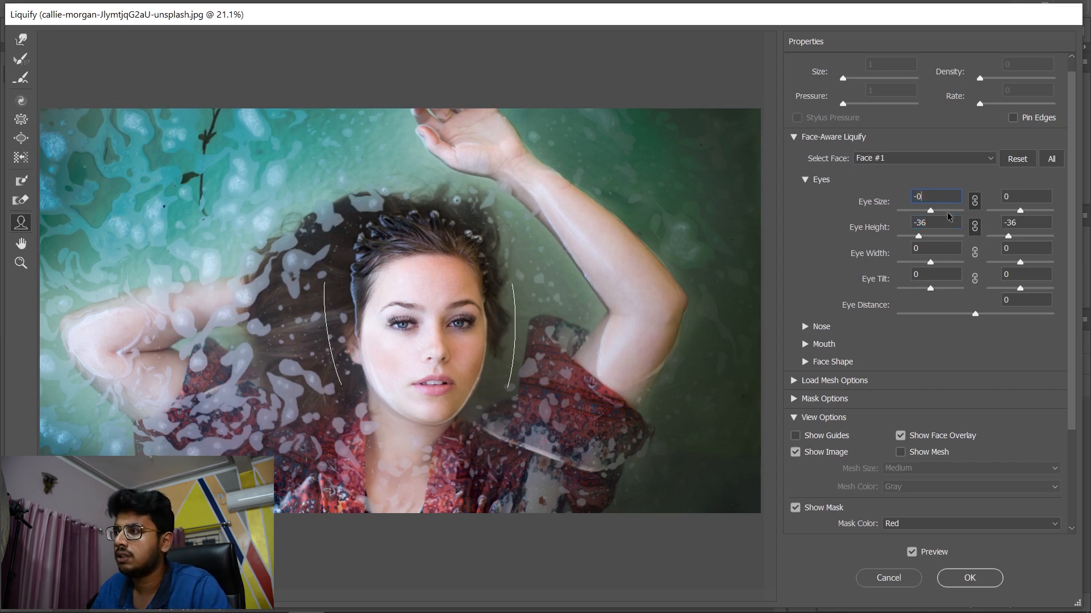
left_click_drag(925, 196, 907, 201)
type("0")
left_click(930, 222)
type("0")
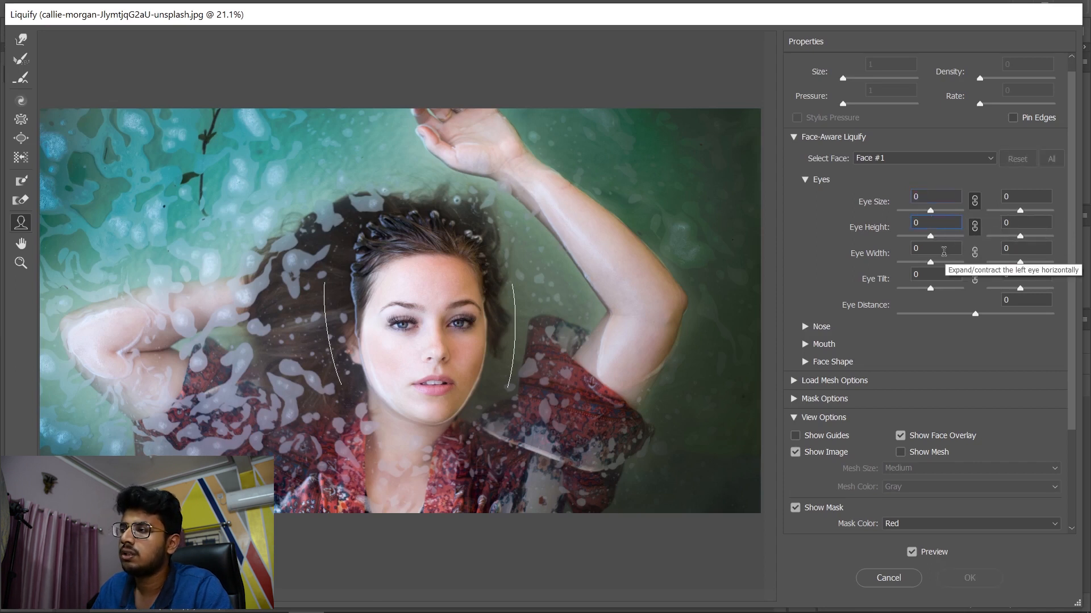
Set Eye Width to -3 left and 95 right, and Eye Tilt to -100 left and 100 right.
mouse_move(932, 265)
left_mouse_down()
mouse_move(965, 266)
mouse_move(874, 263)
mouse_move(928, 265)
left_mouse_up()
left_click_drag(1020, 262, 1050, 263)
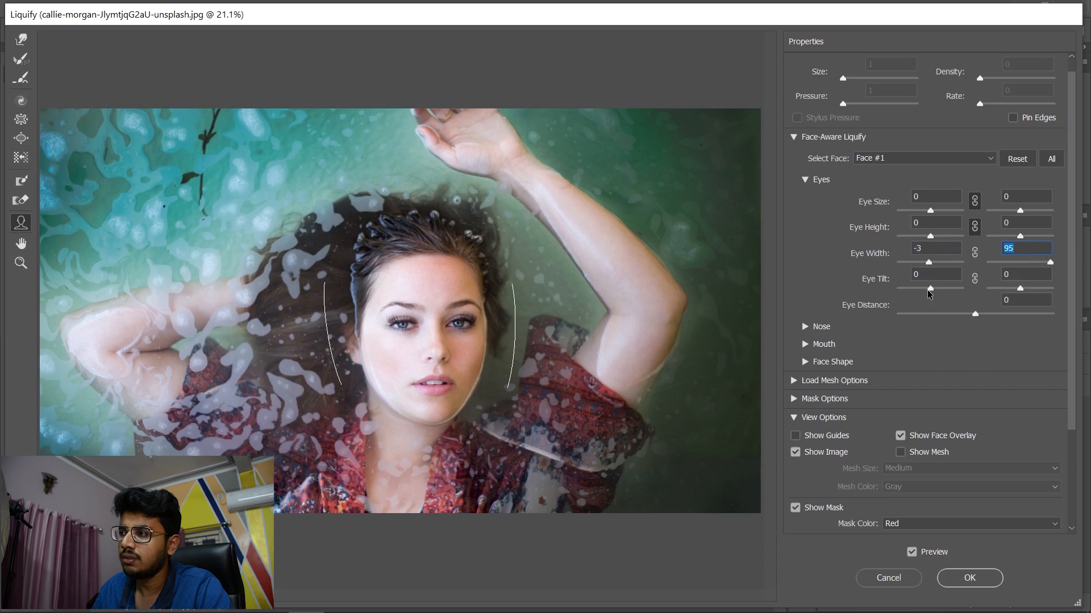
left_click_drag(930, 289, 1080, 292)
Return the left and right Eye Width values to 0.
left_click(917, 248)
type("0")
left_click(1010, 249)
type("90")
key("BackSpace")
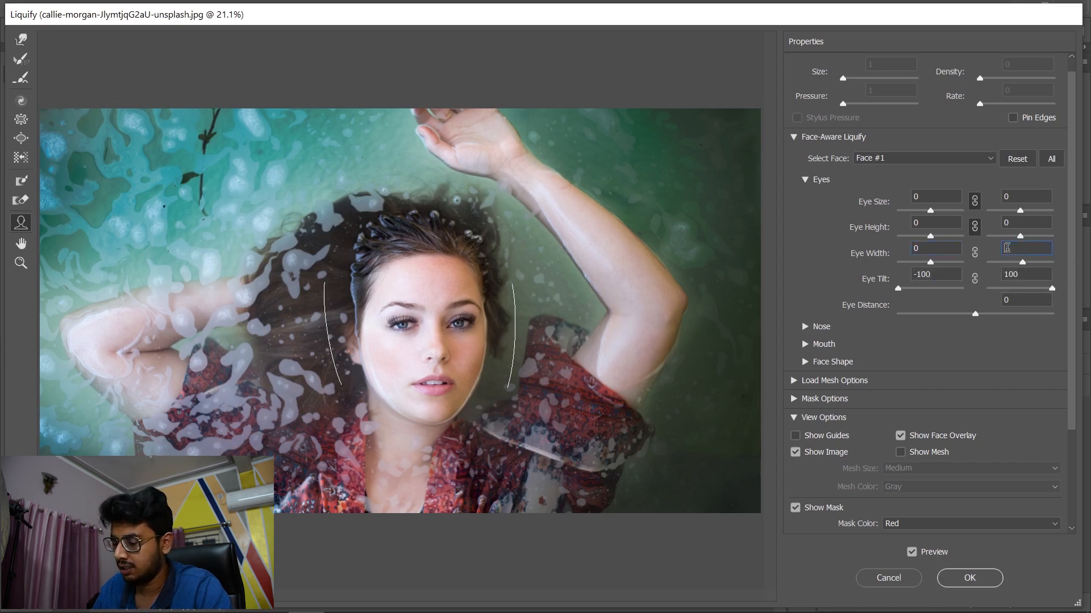
Return the left and right Eye Tilt values to 0 and collapse the Eyes settings.
left_click_drag(940, 275, 907, 278)
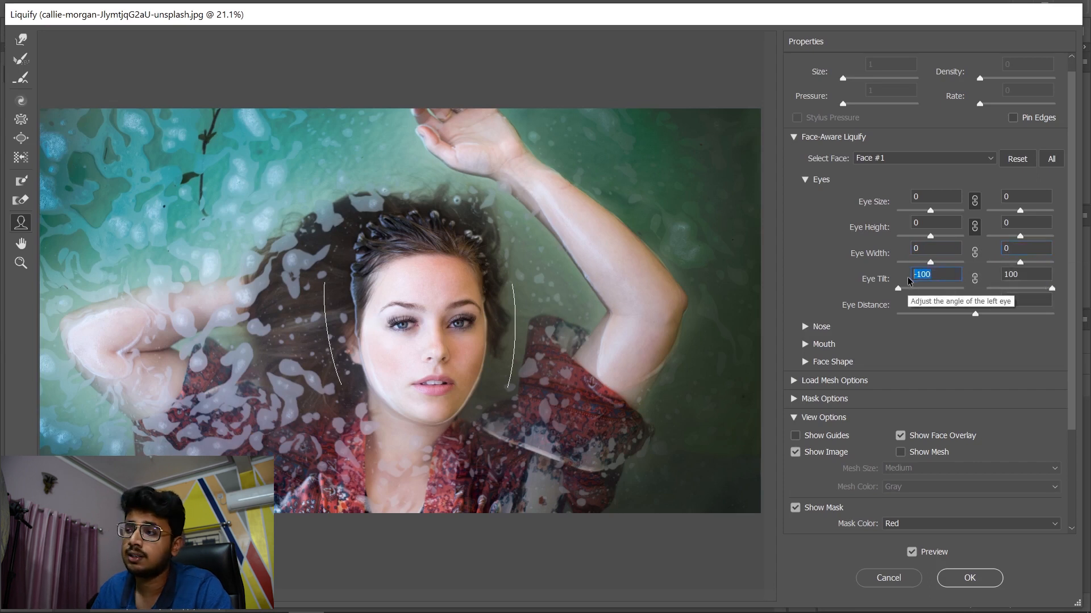
type("0")
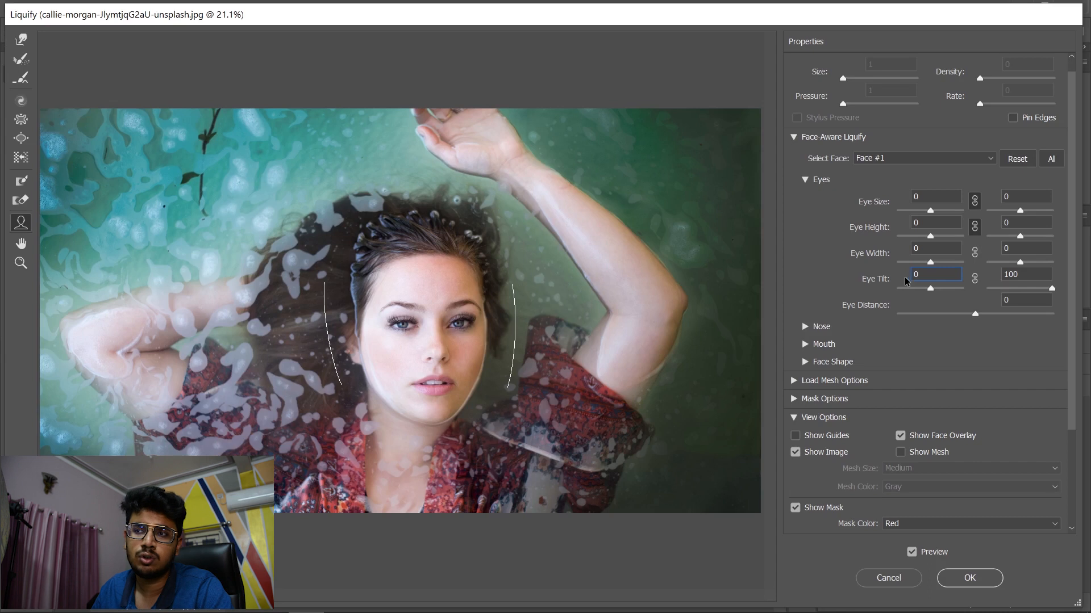
mouse_move(449, 281)
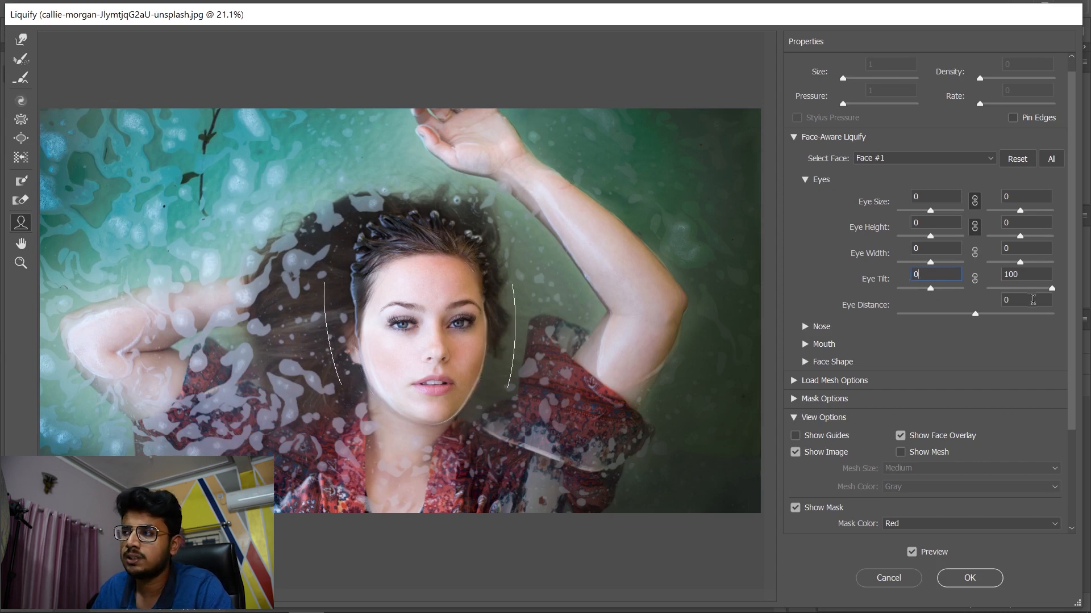
left_click_drag(1031, 274, 998, 273)
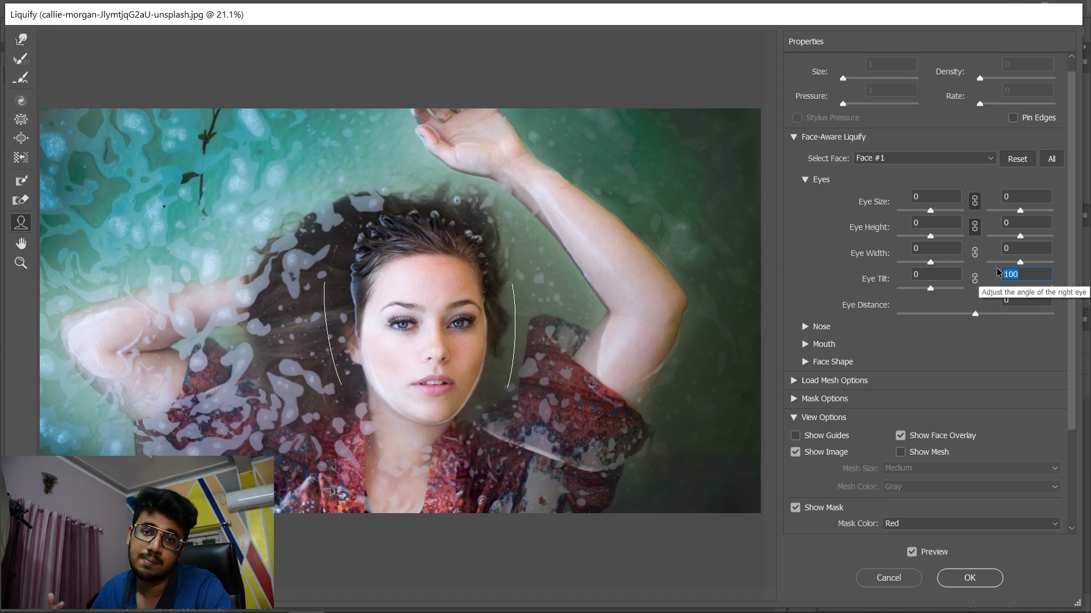
type("0")
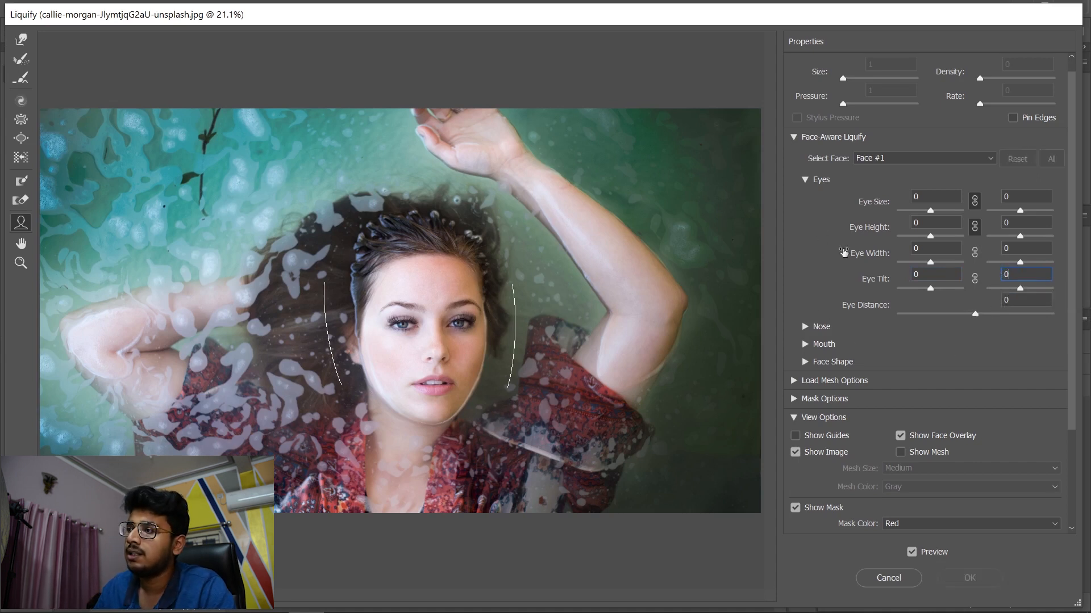
left_click(806, 180)
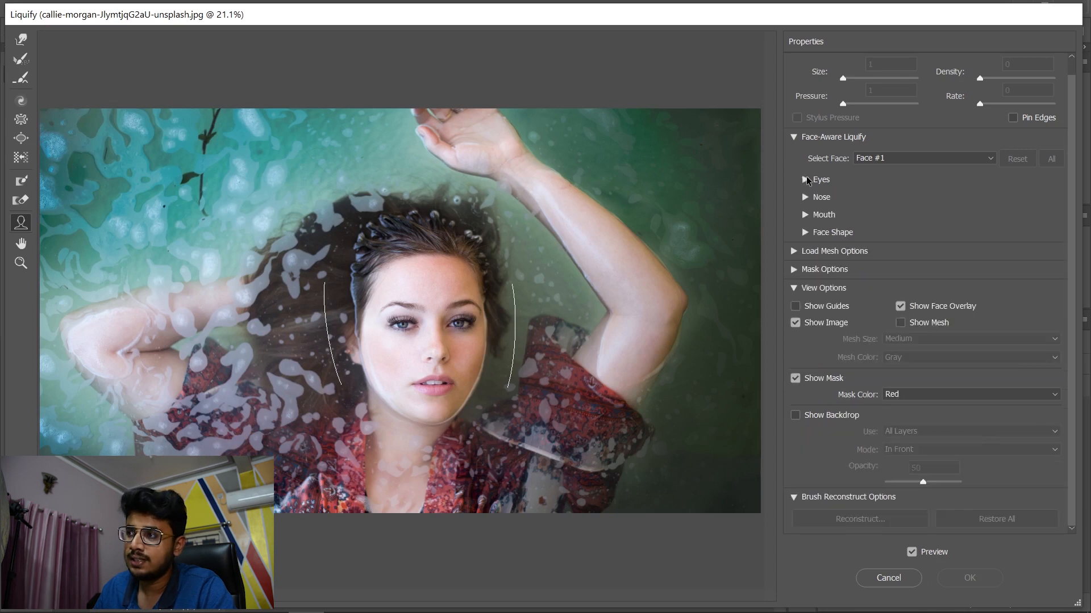
Set the Nose Height to -72 and the Nose Width to -100.
left_click(803, 197)
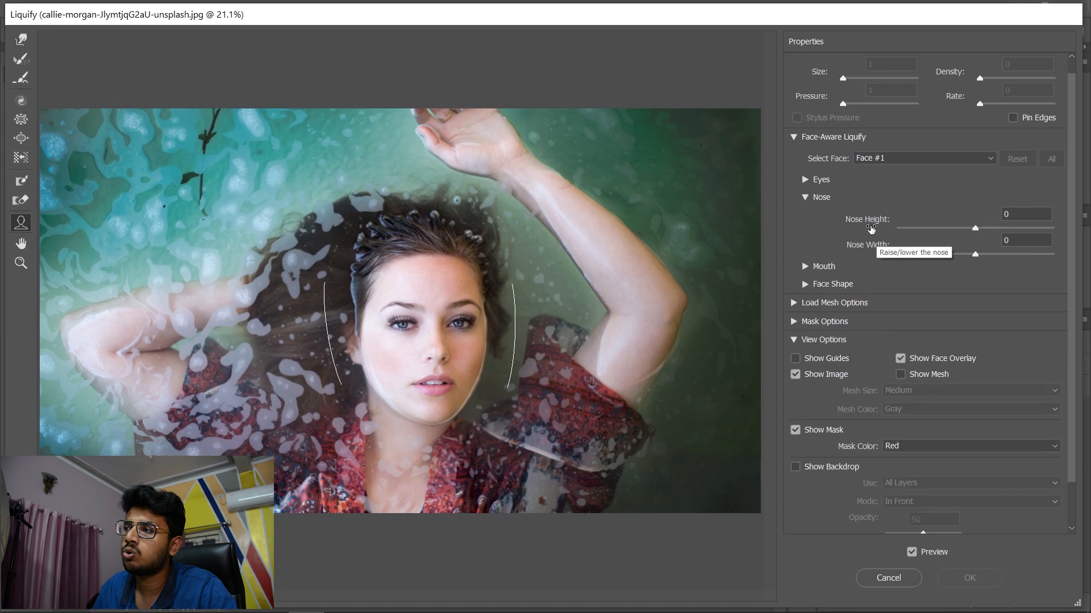
left_click_drag(976, 232, 920, 232)
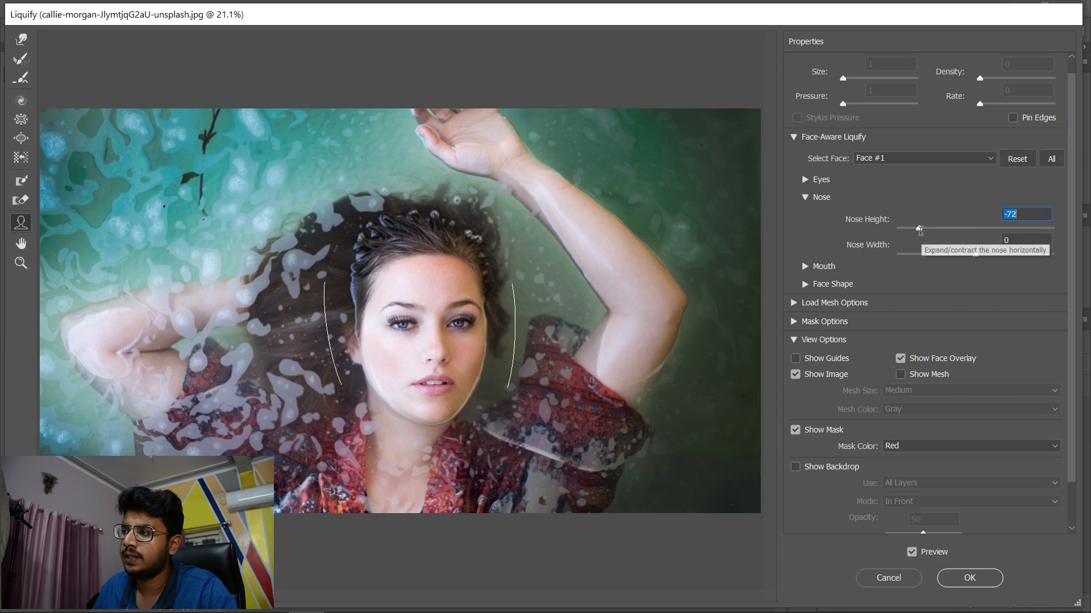
left_click_drag(977, 262, 894, 255)
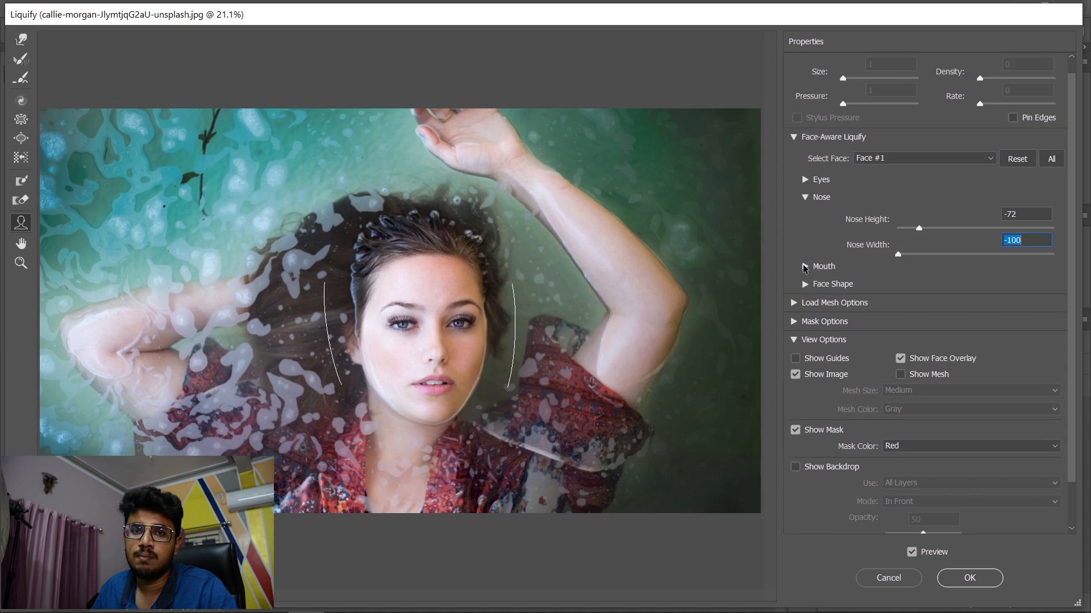
Try Smile values of 100 and -100 for the mouth, and return Smile to 0.
left_click(805, 267)
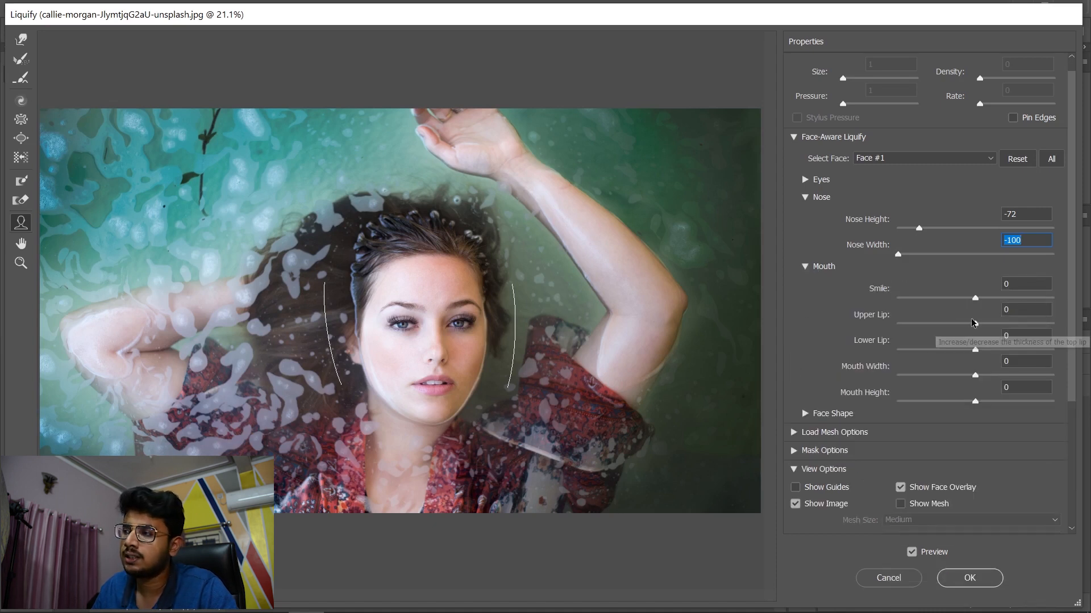
left_click_drag(976, 299, 1087, 291)
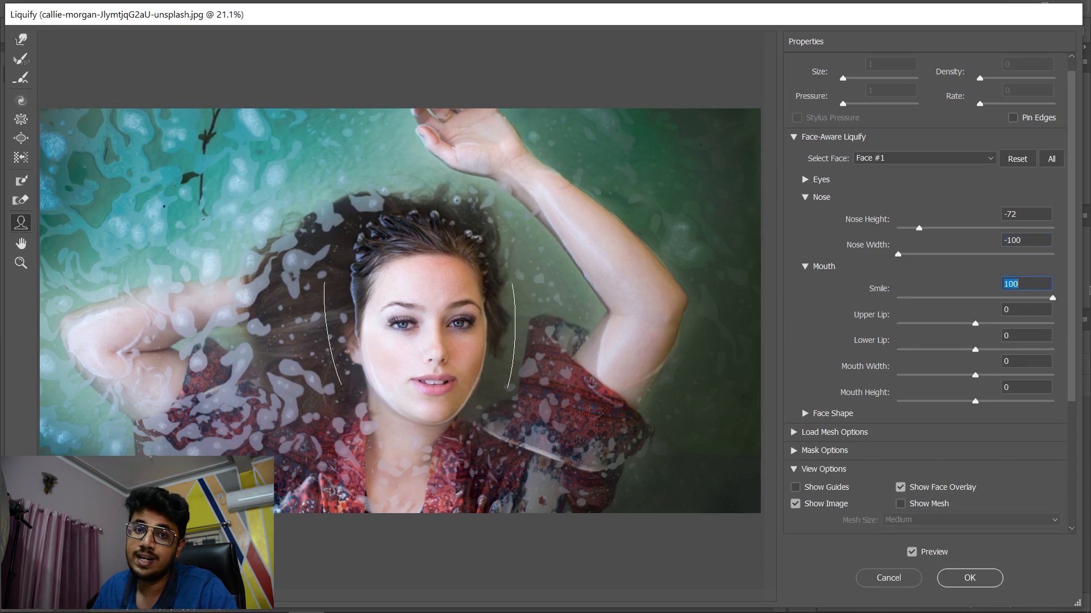
left_click_drag(1087, 291, 866, 296)
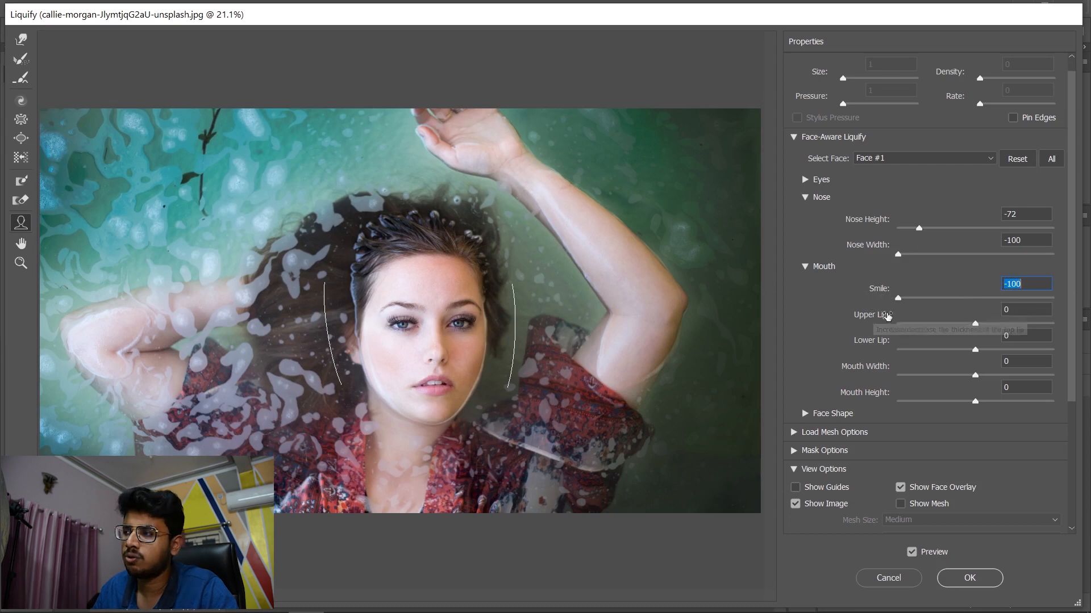
left_click_drag(898, 298, 1088, 278)
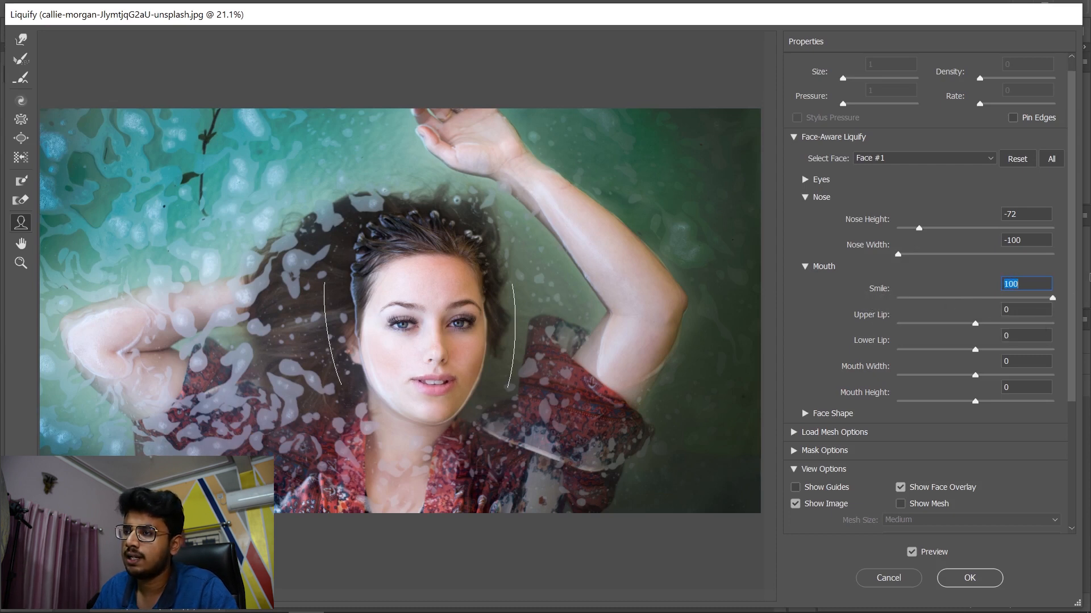
type("0")
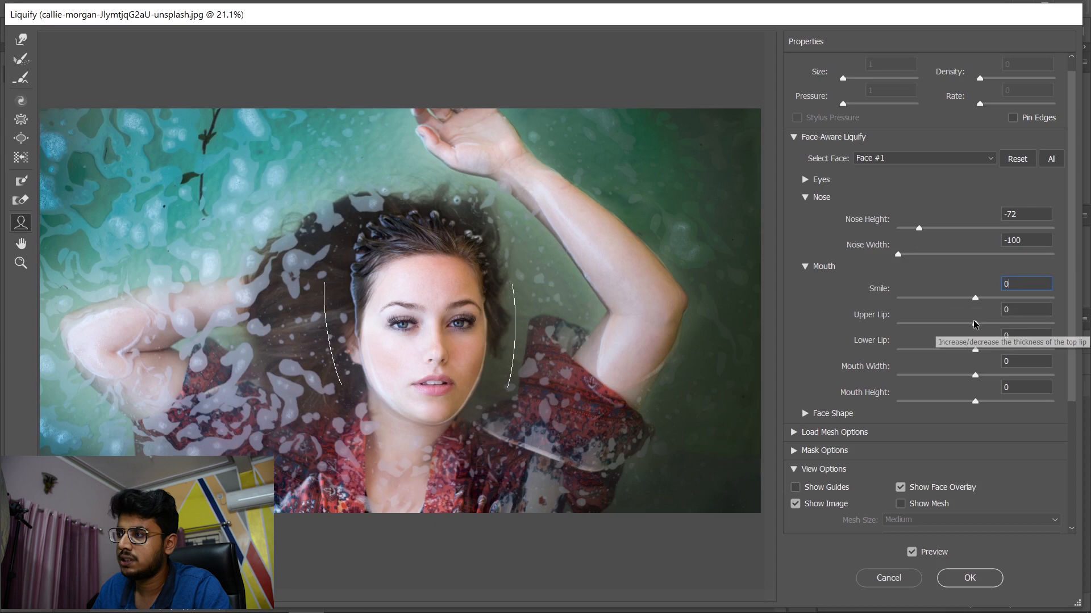
Try an Upper Lip value of -100 and return it to 0.
left_click_drag(975, 325, 891, 329)
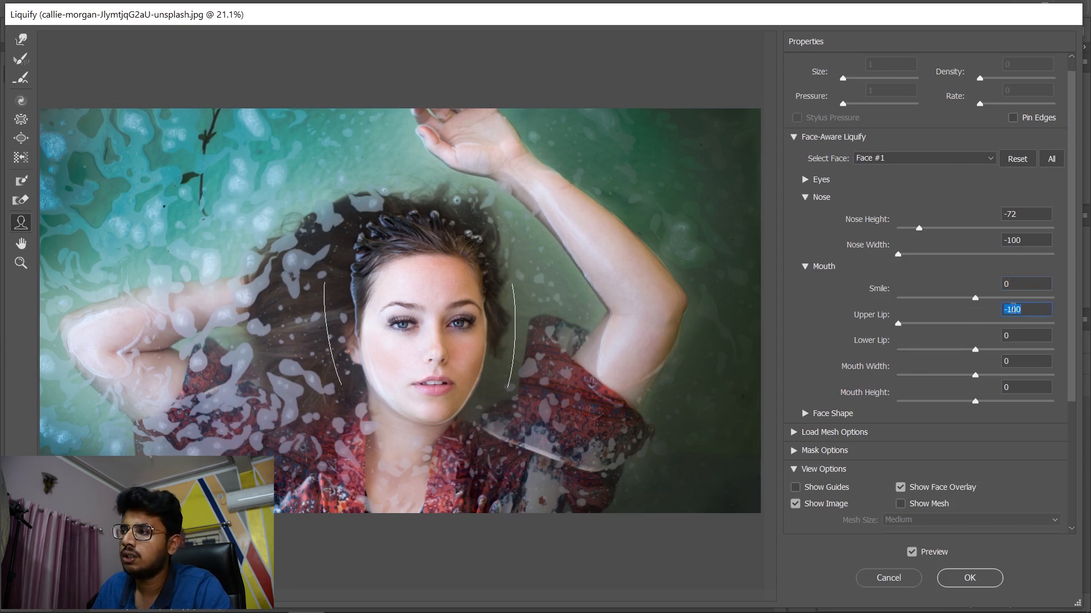
type("0")
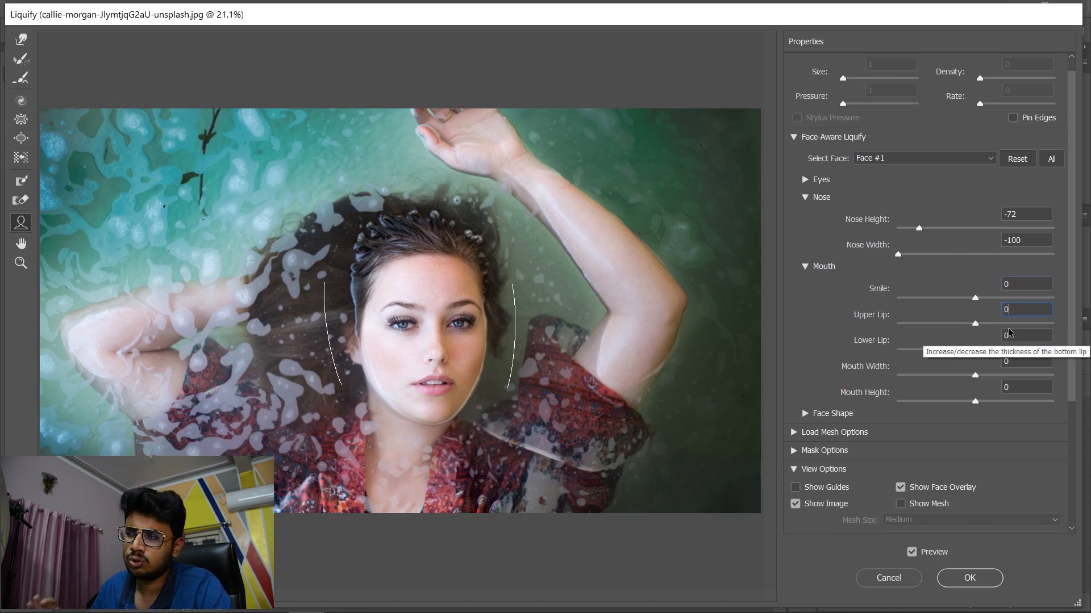
Set Lower Lip to 83, Mouth Width to -76 and Mouth Height to -56, and collapse the Mouth settings.
left_click_drag(975, 350, 1039, 351)
left_click_drag(975, 375, 1035, 375)
left_click_drag(936, 374, 915, 376)
left_click_drag(975, 401, 923, 403)
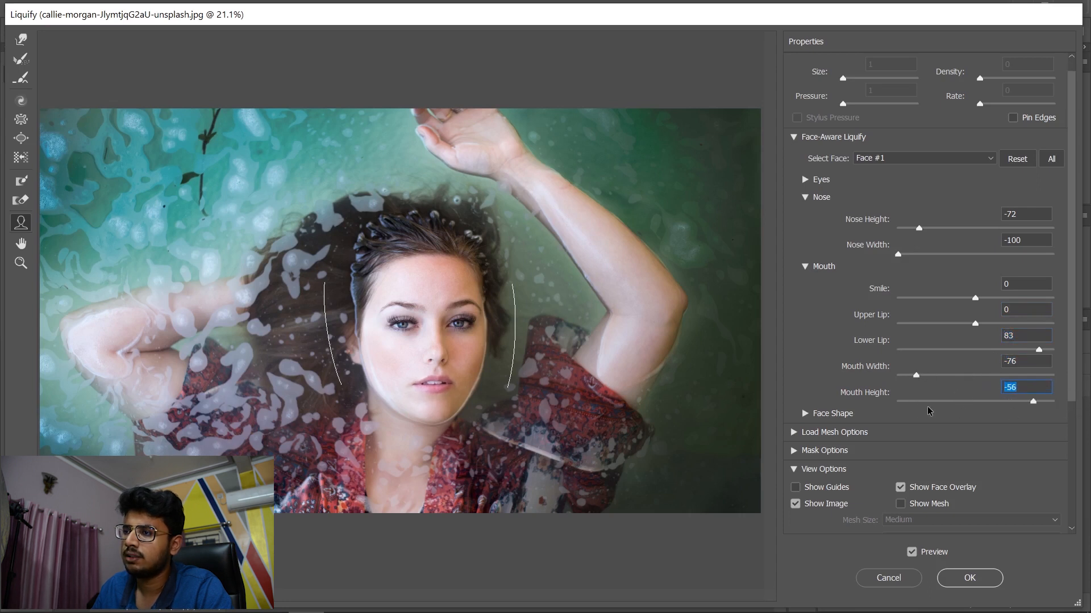
left_click(803, 267)
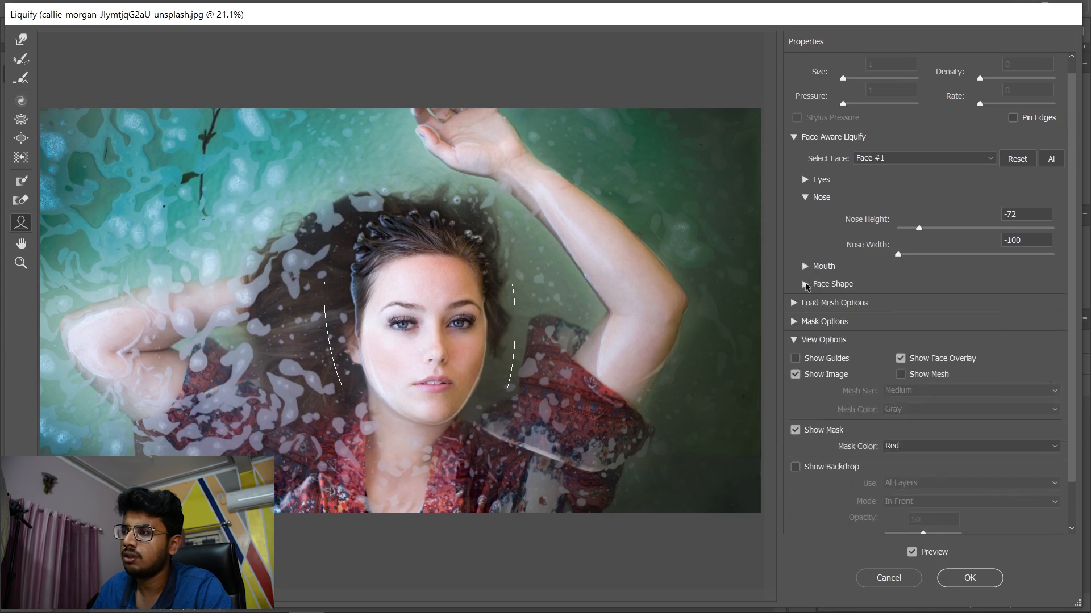
Set the Face Shape values to Forehead -100, Chin Height -100, Jawline 89 and Face Width 63.
left_click(805, 284)
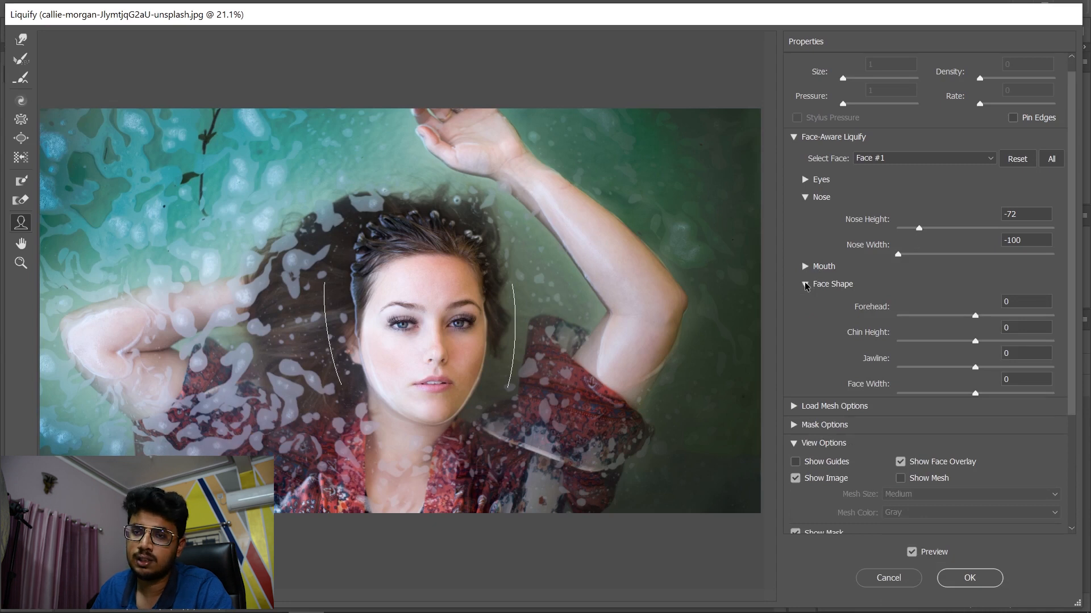
left_click_drag(975, 315, 897, 317)
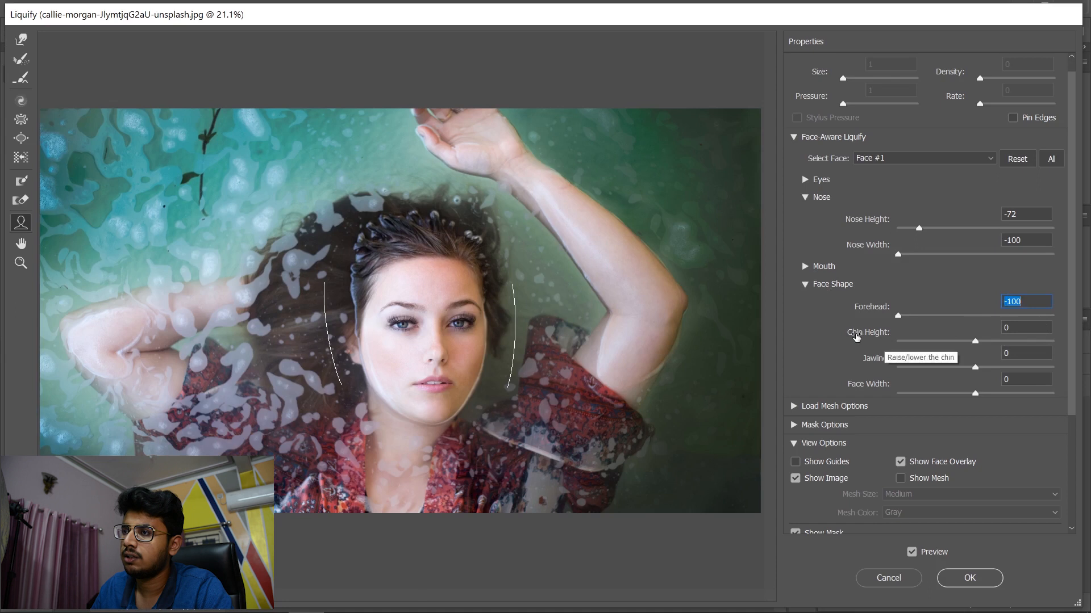
left_click_drag(976, 341, 886, 352)
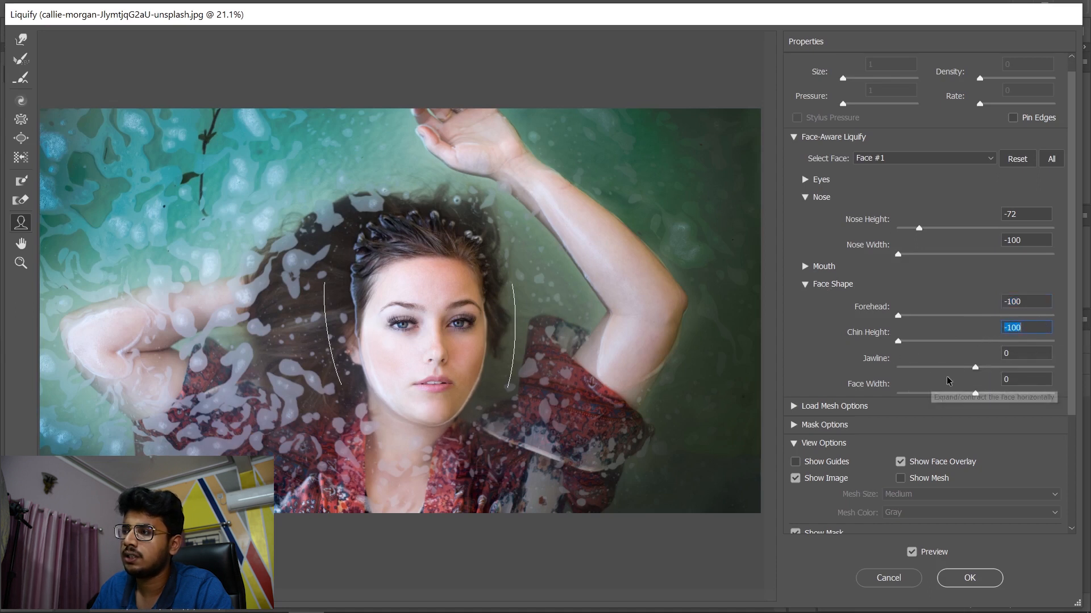
left_click_drag(975, 368, 1043, 368)
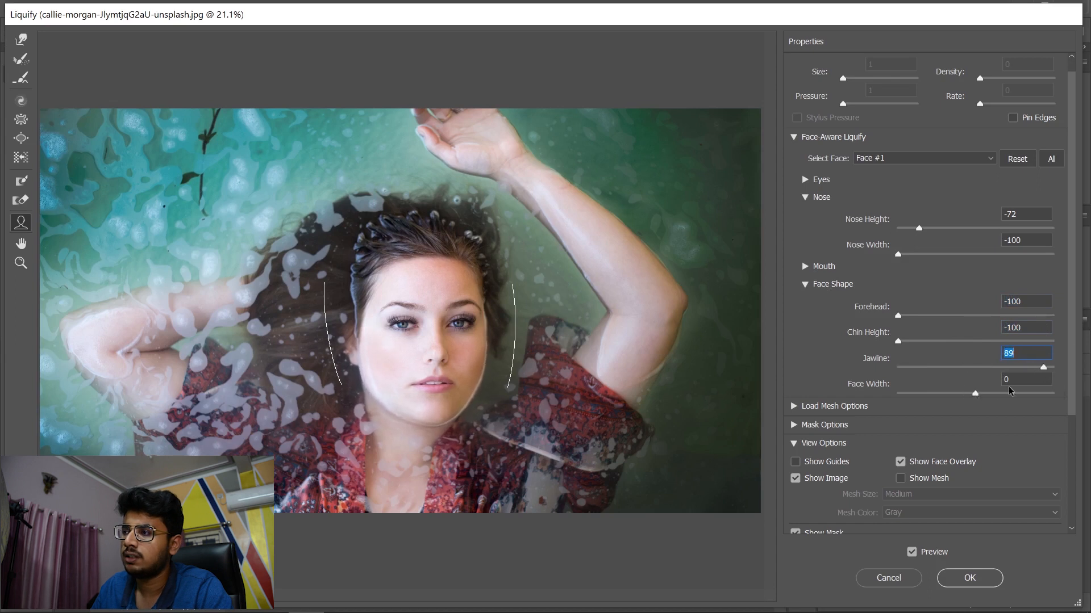
left_click_drag(976, 393, 1061, 397)
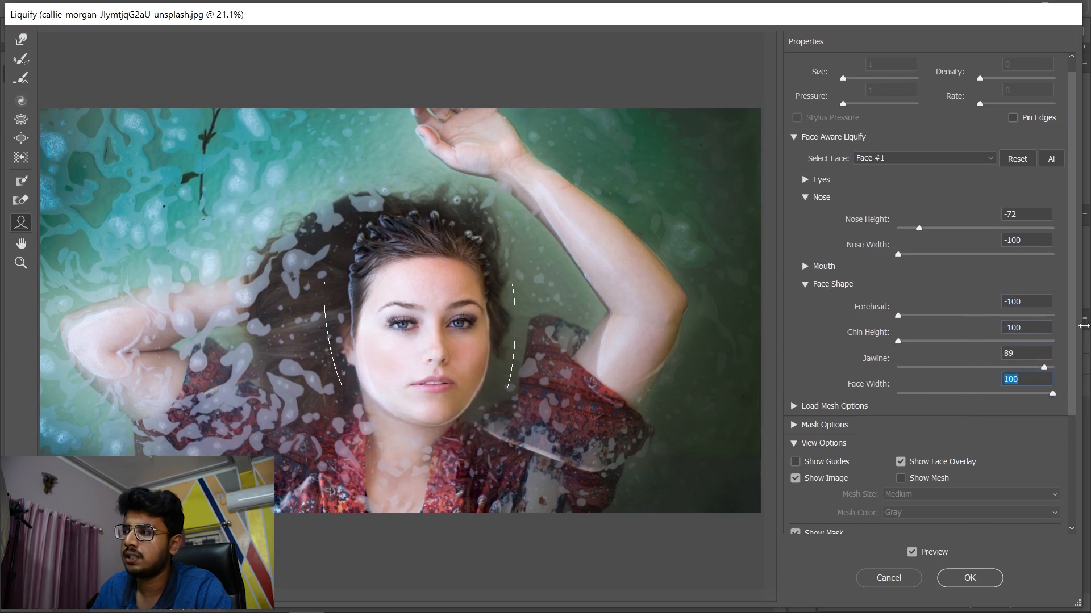
left_click_drag(926, 394, 1023, 394)
Readjust the eye size, width and tilt in the Face-Aware Liquify settings and apply the Liquify filter.
left_click_drag(1071, 333, 1072, 290)
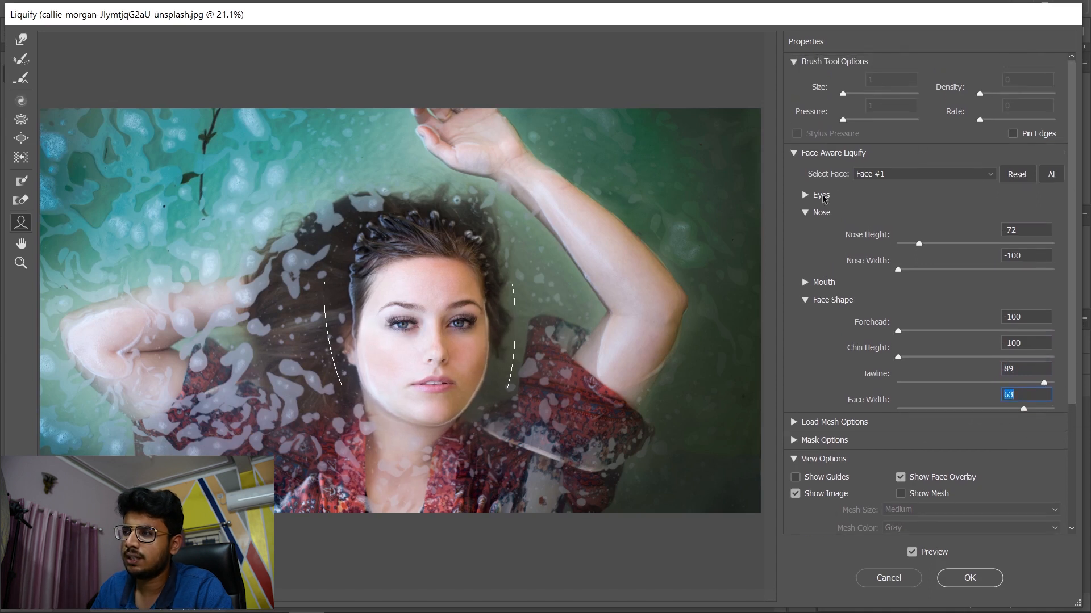
left_click(806, 194)
left_click_drag(934, 229, 963, 226)
left_click(974, 219)
left_click_drag(1051, 225, 1019, 225)
left_click_drag(930, 277, 962, 278)
left_click_drag(1020, 304, 1052, 304)
left_click(969, 578)
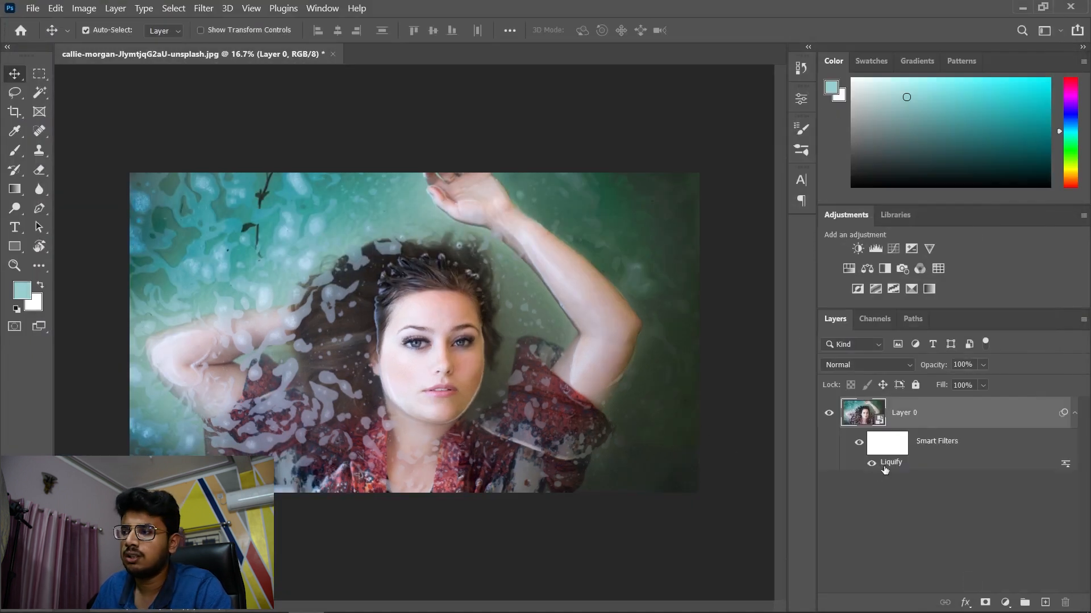
Hide the smart filters on Layer 0, delete them from the layer and undo the deletion.
left_click(858, 444)
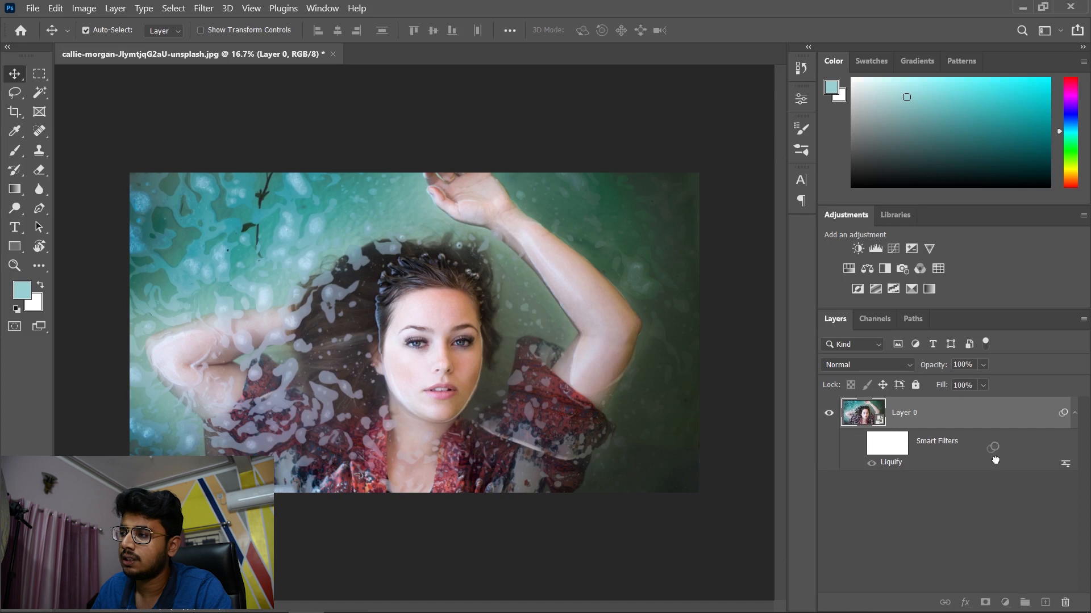
left_click_drag(1058, 596, 1065, 602)
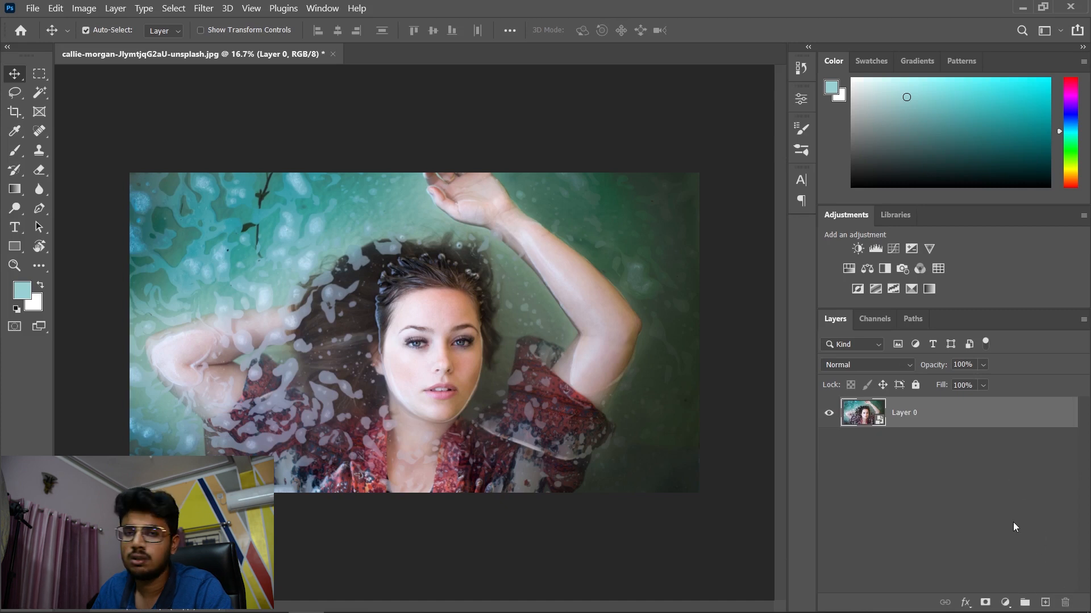
key("ctrl+z")
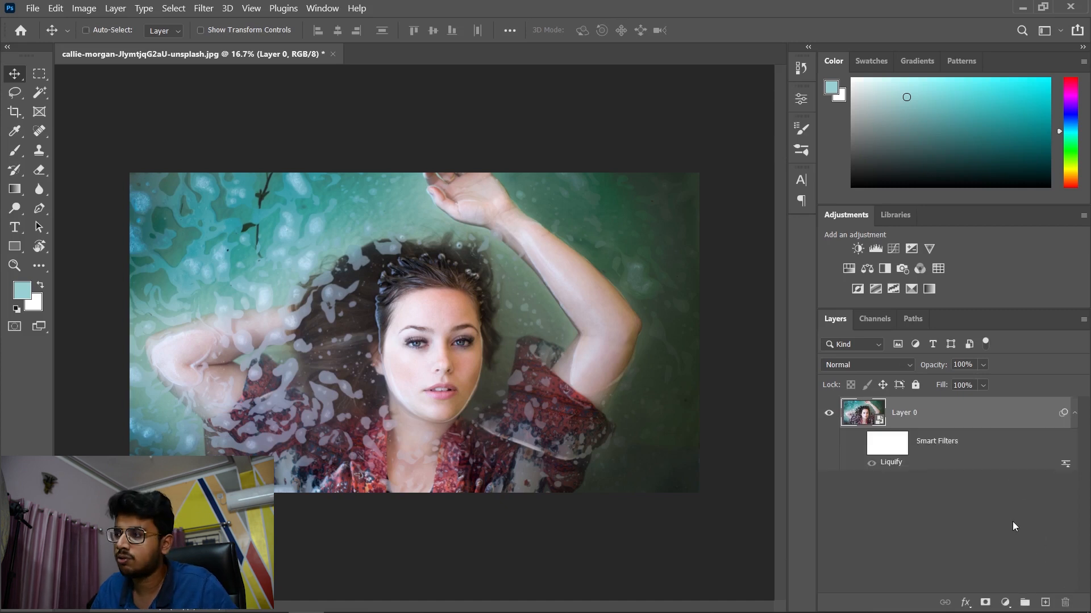
Toggle the visibility of Layer 0's smart filters to compare the portrait before and after, leaving them shown.
left_click(857, 443)
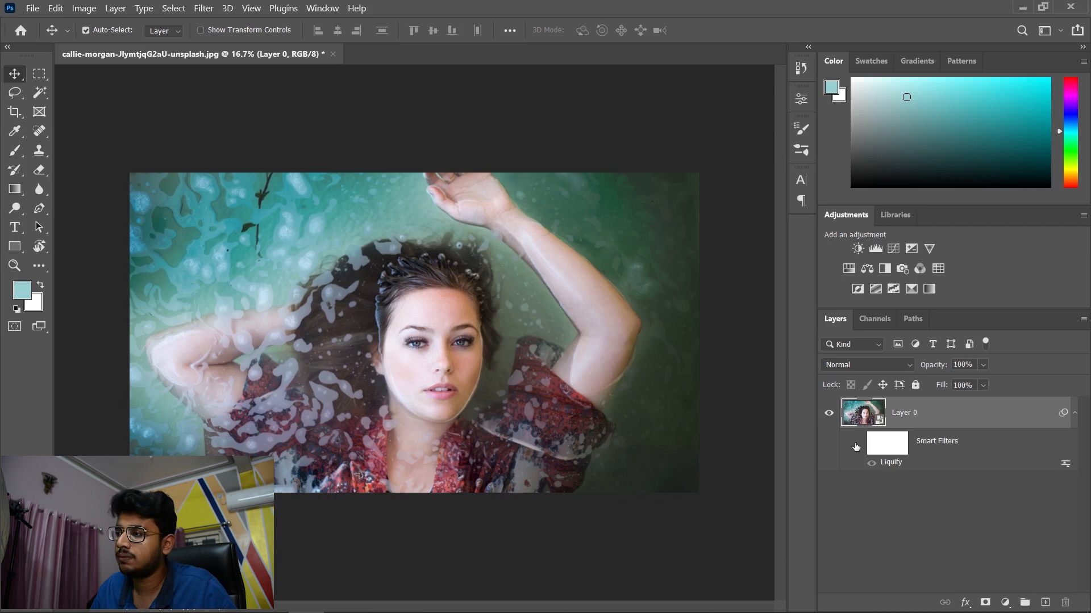
left_click(858, 444)
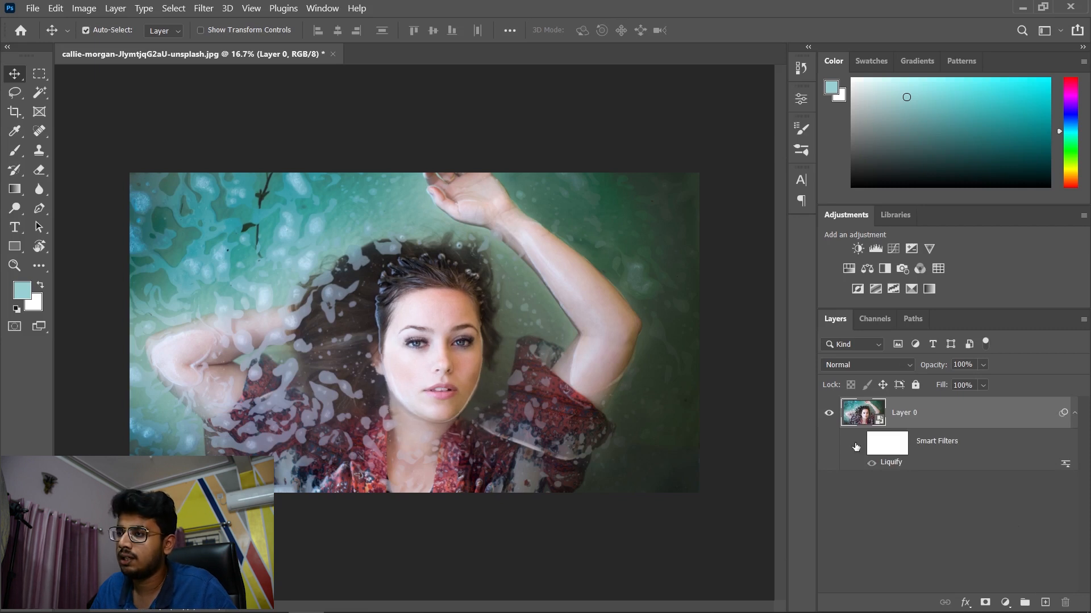
left_click(858, 443)
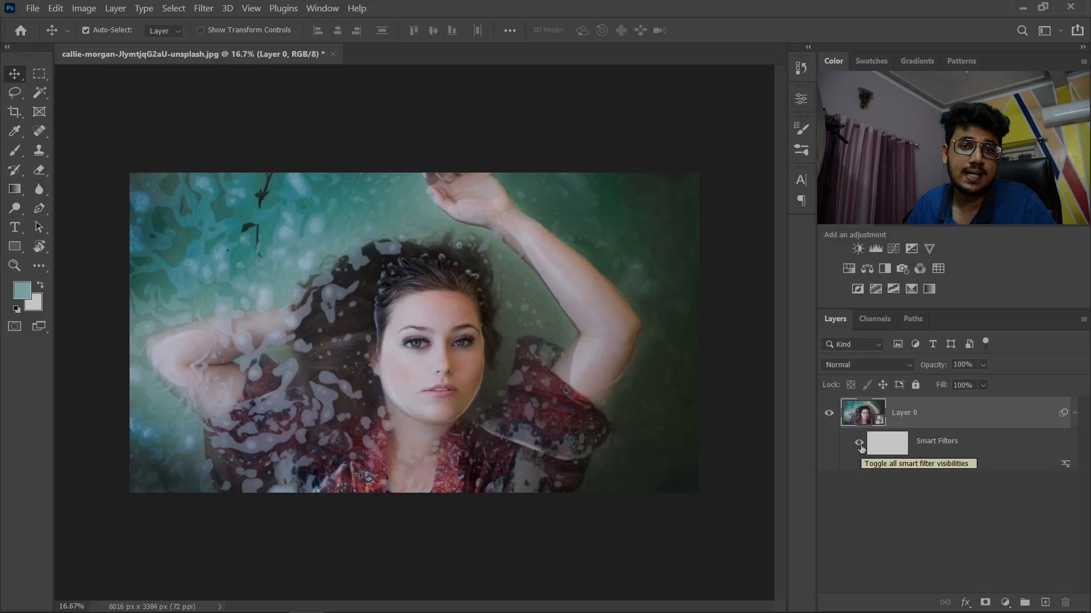